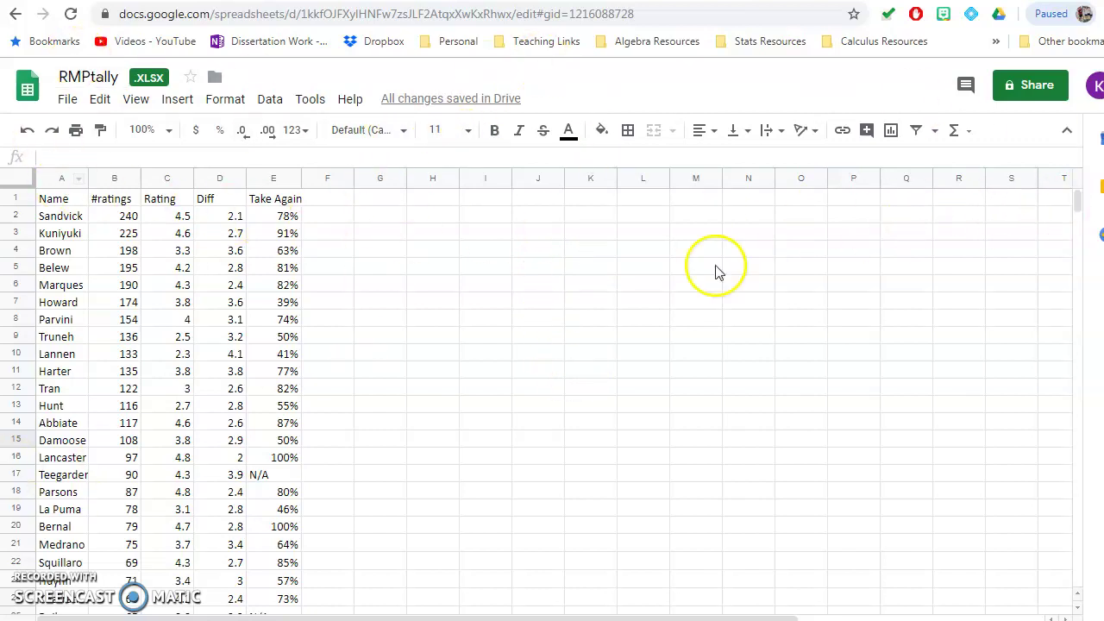
Share RMPtally by link with view-only access and copy the shareable link.
{"action": "left_click", "coordinate": [1049, 88]}
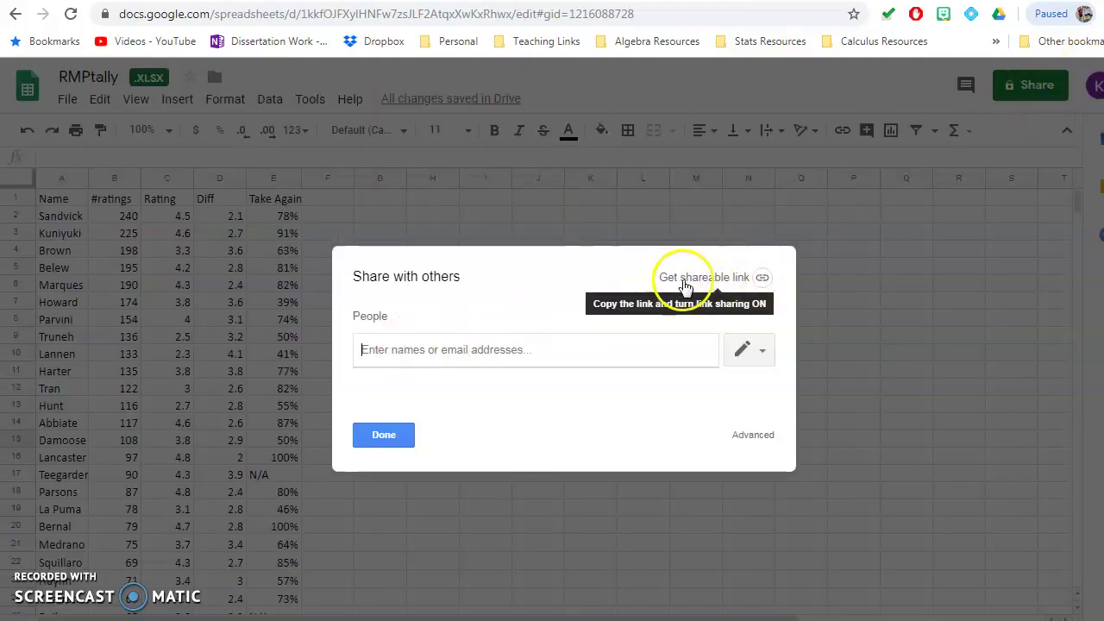
{"action": "left_click", "coordinate": [757, 278]}
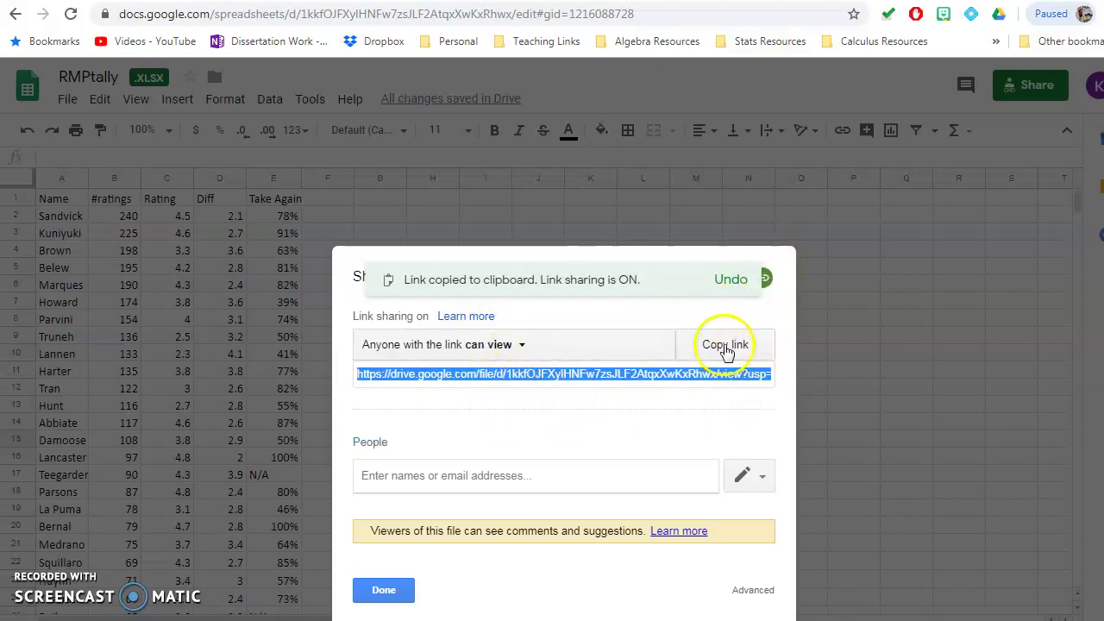
{"action": "left_click", "coordinate": [726, 349]}
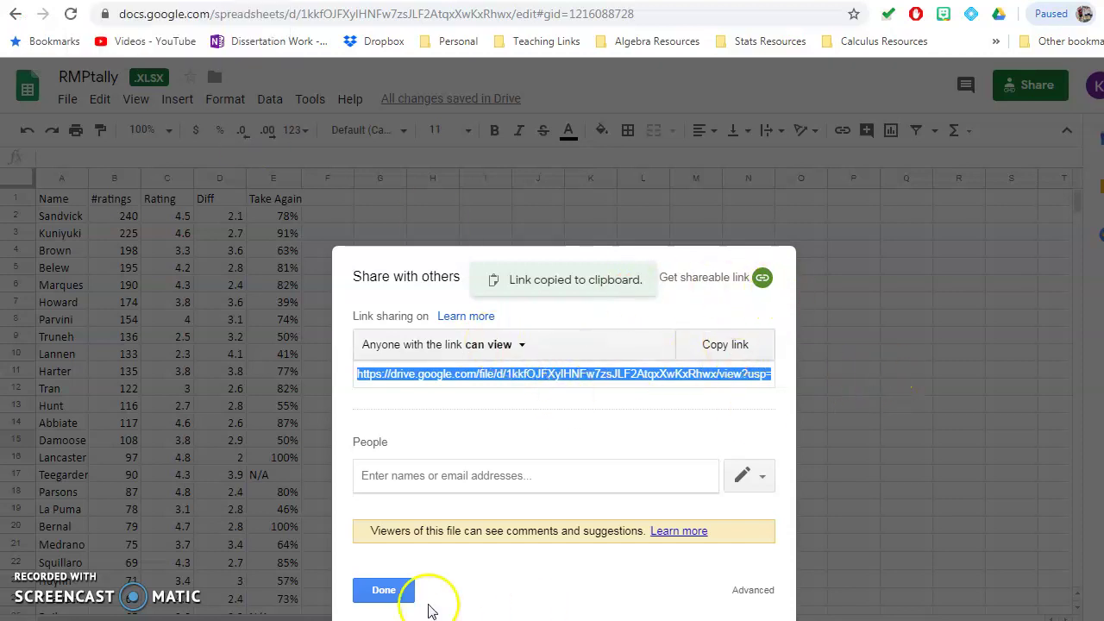
{"action": "left_click", "coordinate": [405, 594]}
{"action": "left_click", "coordinate": [1052, 96]}
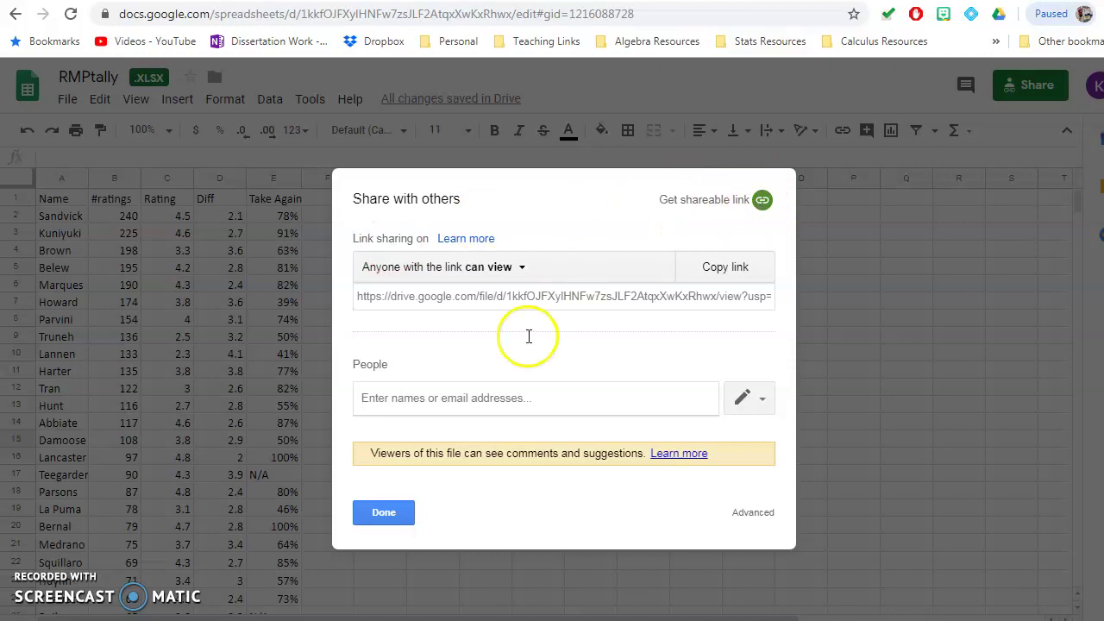
{"action": "left_click", "coordinate": [390, 513]}
{"action": "left_click", "coordinate": [1026, 86]}
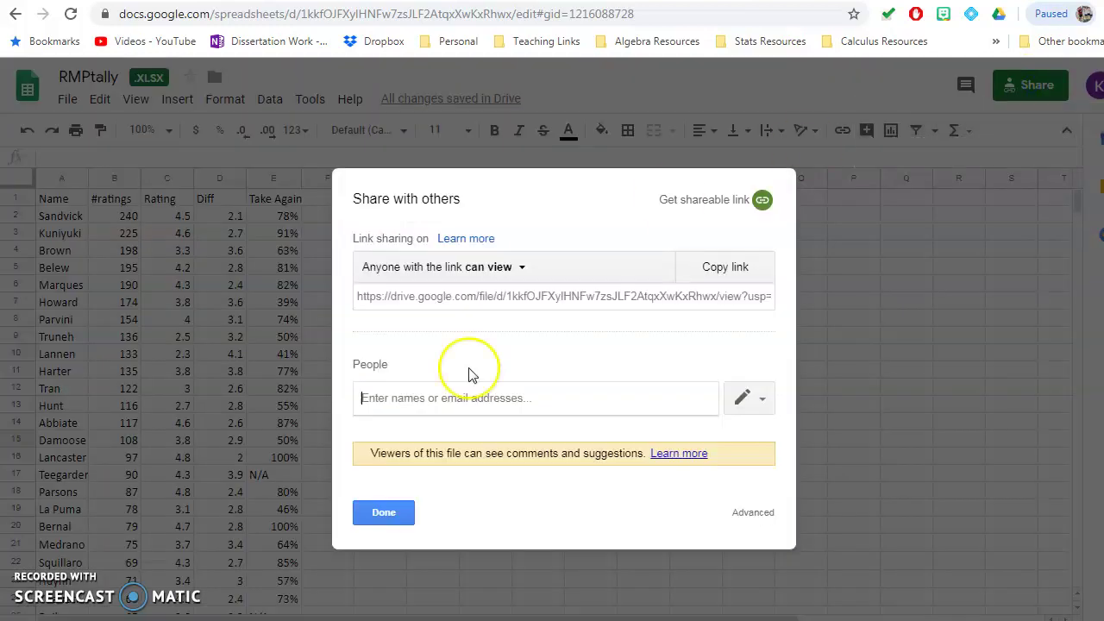
{"action": "left_click", "coordinate": [379, 513]}
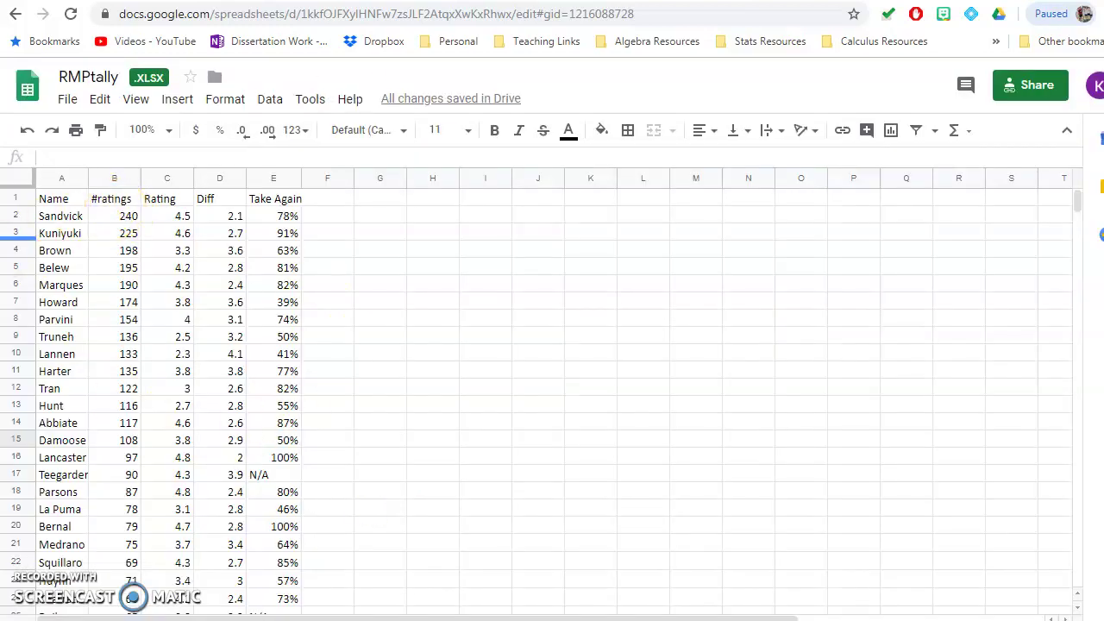
Freeze the RMPtally header row and sort the sheet A → Z by Take Again (column E).
{"action": "left_click_drag", "start_coordinate": [17, 185], "coordinate": [19, 208]}
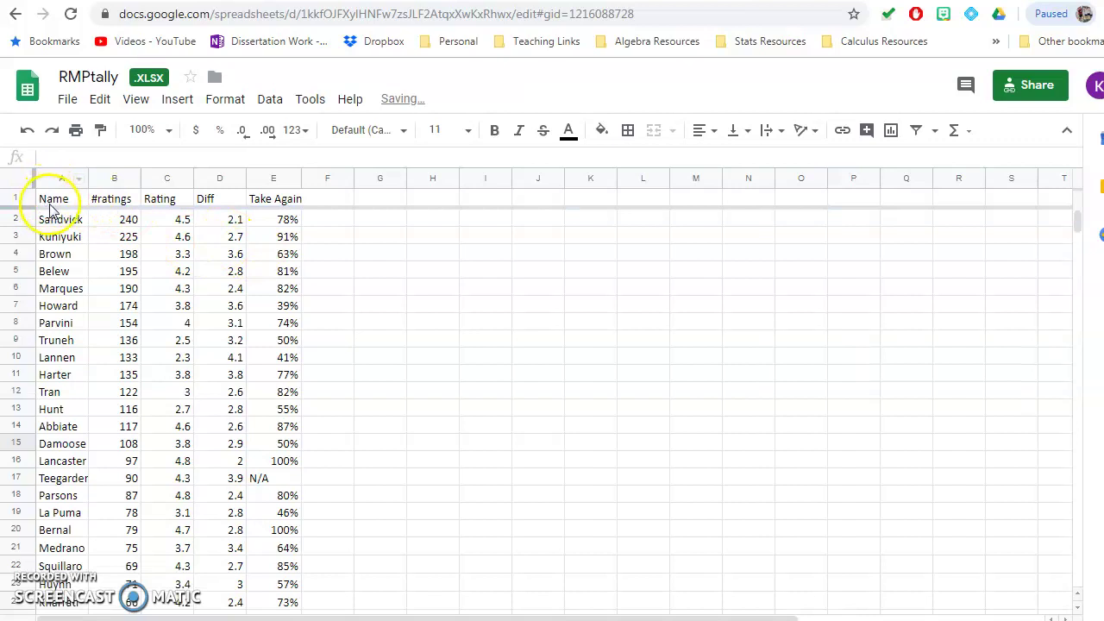
{"action": "left_click", "coordinate": [292, 181]}
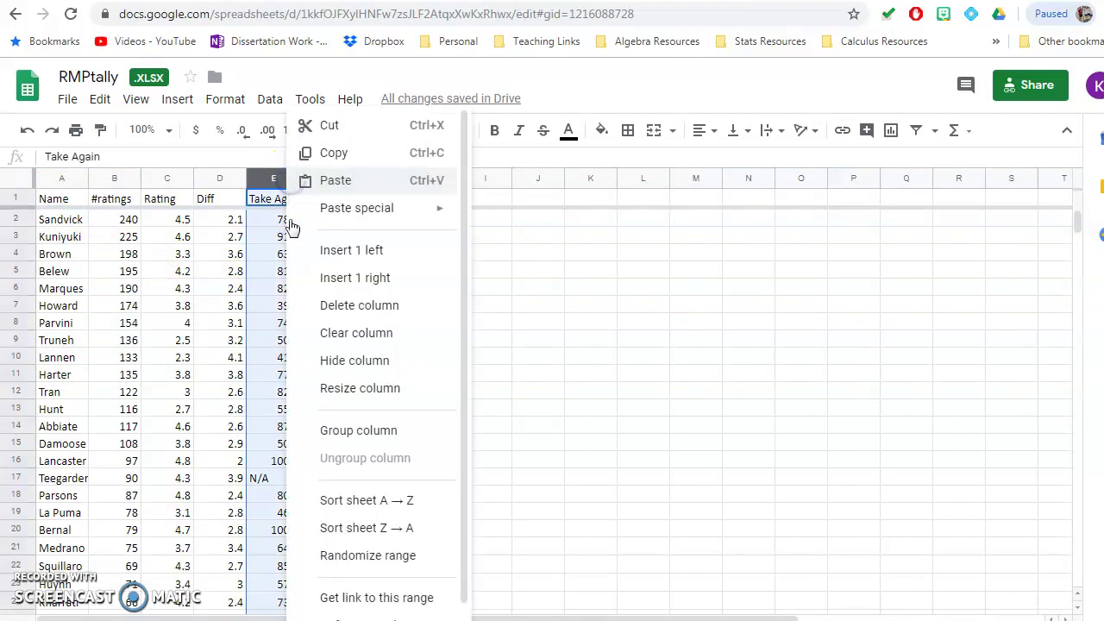
{"action": "left_click", "coordinate": [345, 501]}
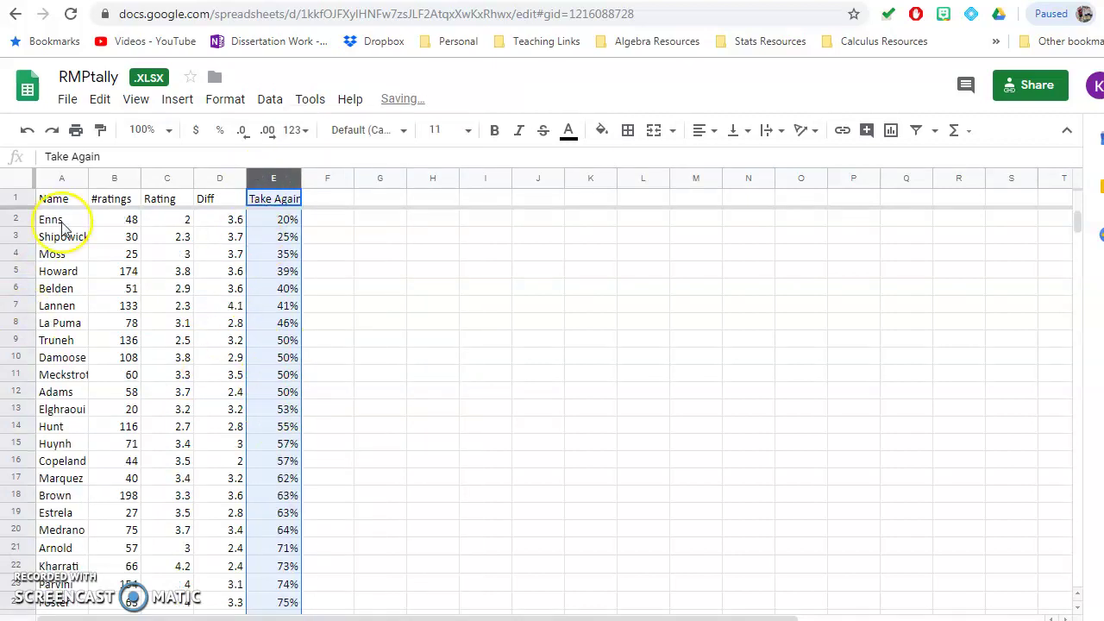
{"action": "left_click", "coordinate": [347, 340]}
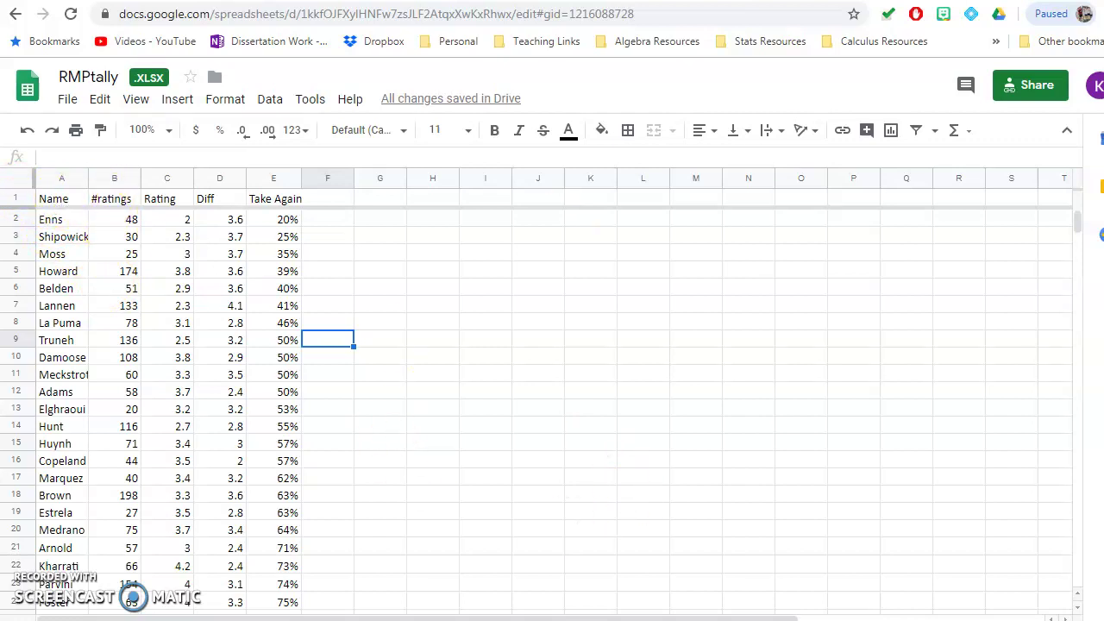
Sign out of StatCrunch and enter the student account's StatCrunch ID to sign in.
{"action": "left_click", "coordinate": [820, 0]}
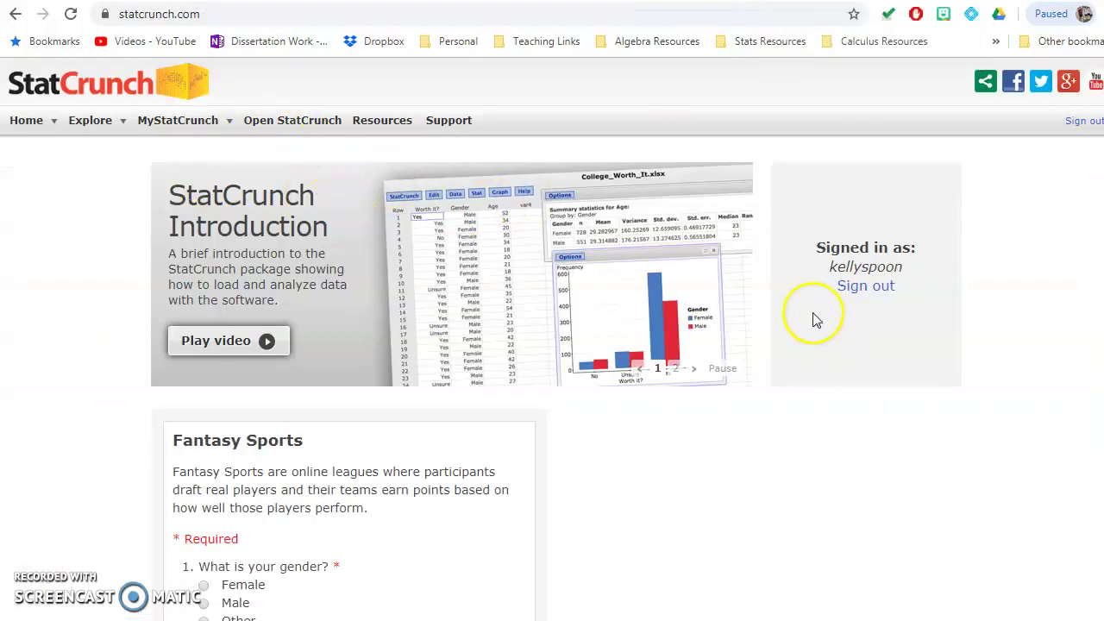
{"action": "left_click", "coordinate": [873, 286]}
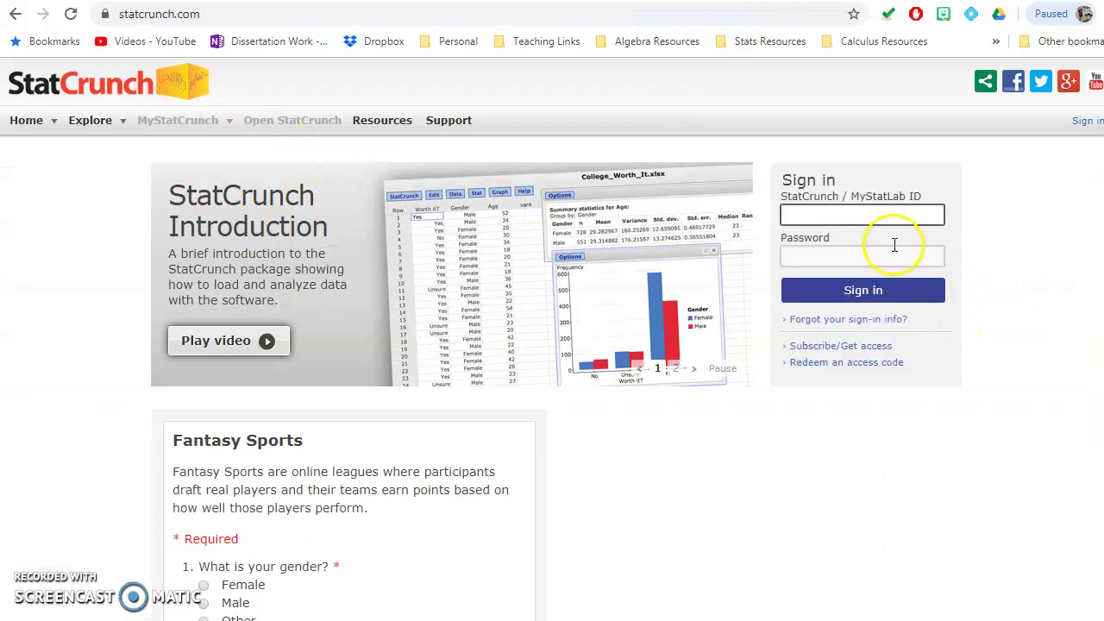
{"action": "type", "text": "119"}
{"action": "key", "text": "Tab"}
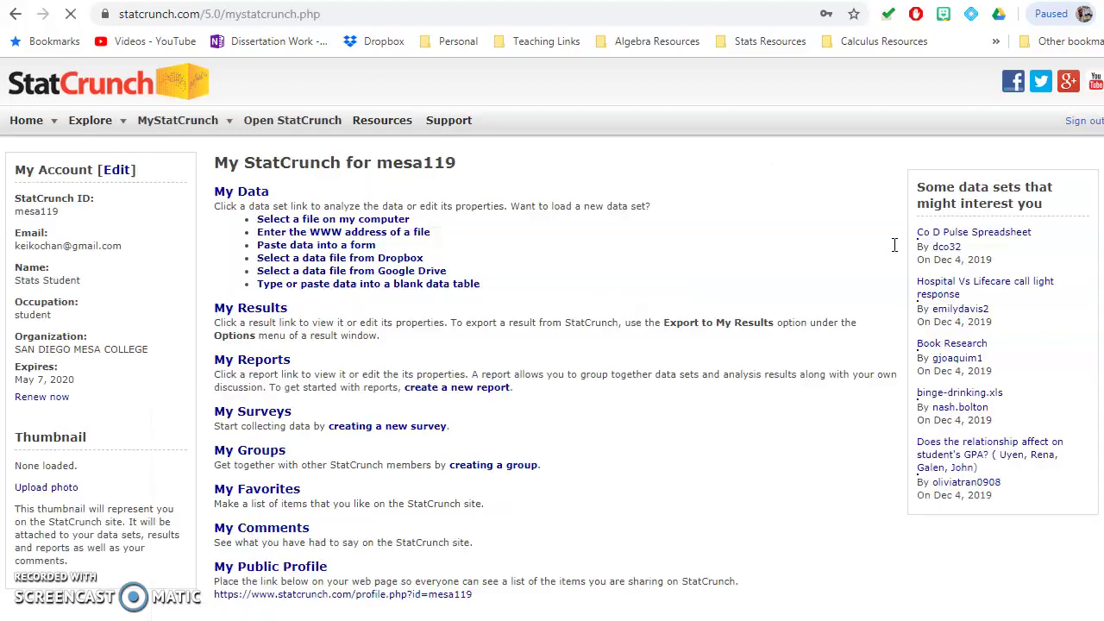
{"action": "left_click", "coordinate": [299, 127]}
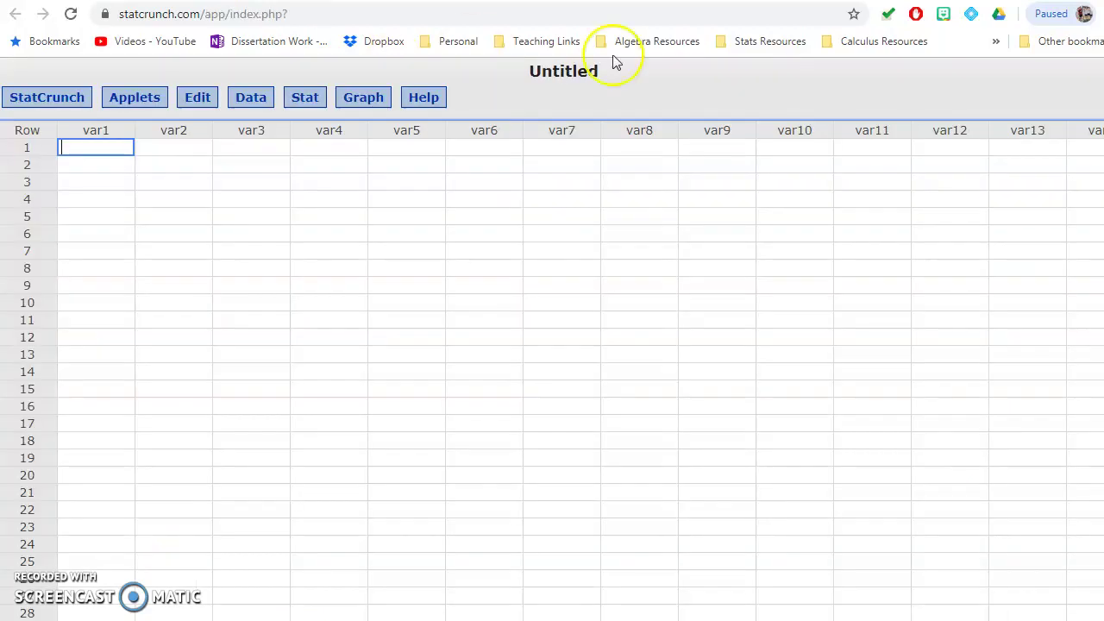
{"action": "left_click", "coordinate": [608, 1]}
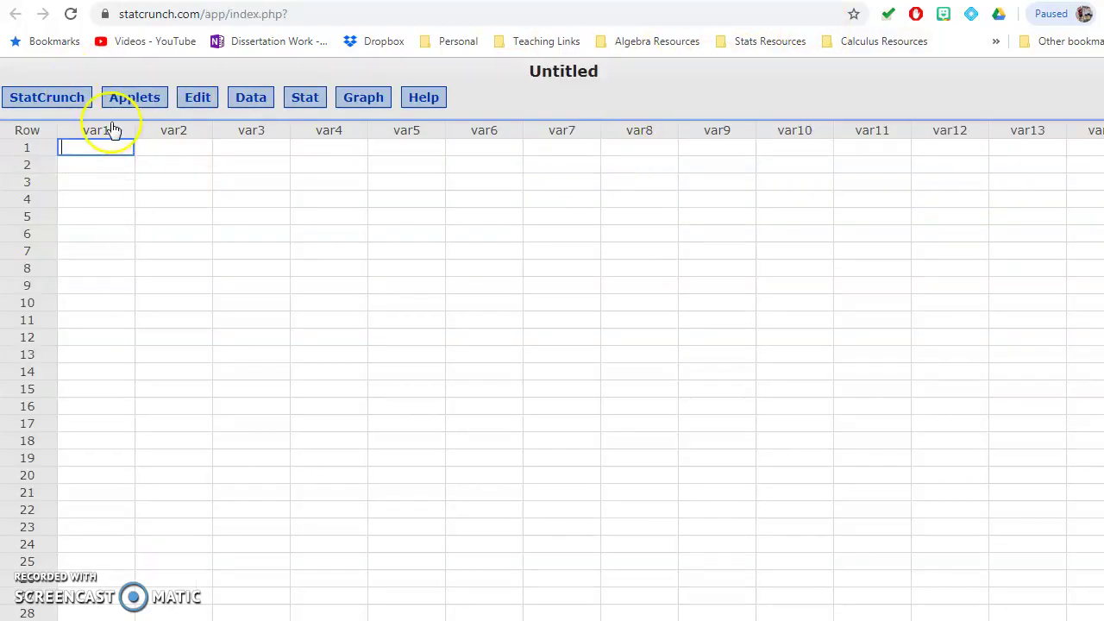
{"action": "left_click", "coordinate": [248, 100]}
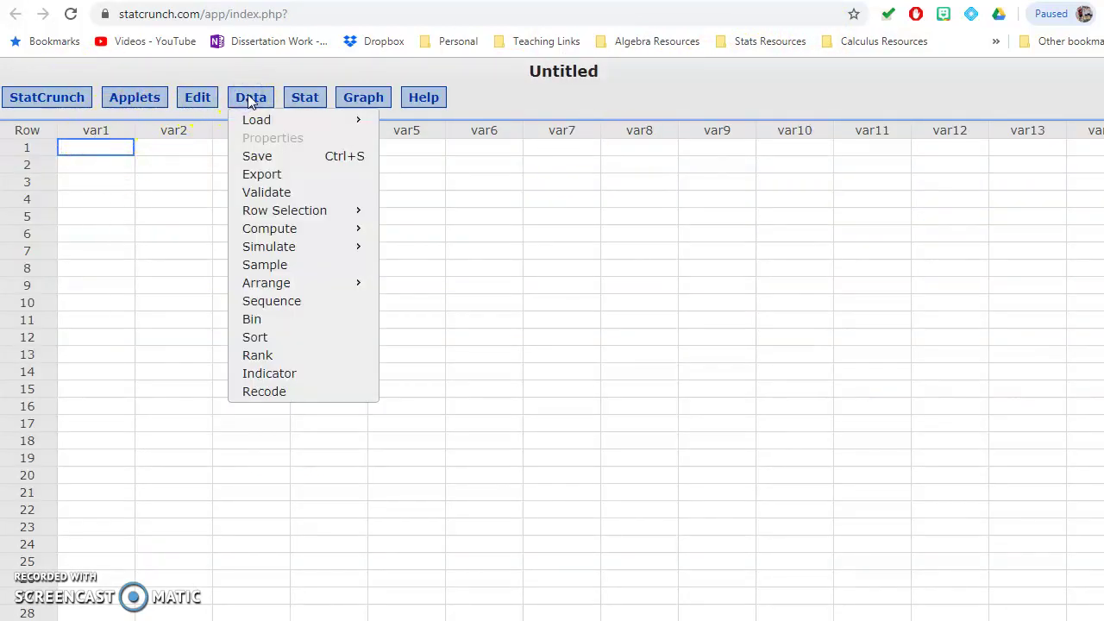
{"action": "mouse_move", "coordinate": [261, 125]}
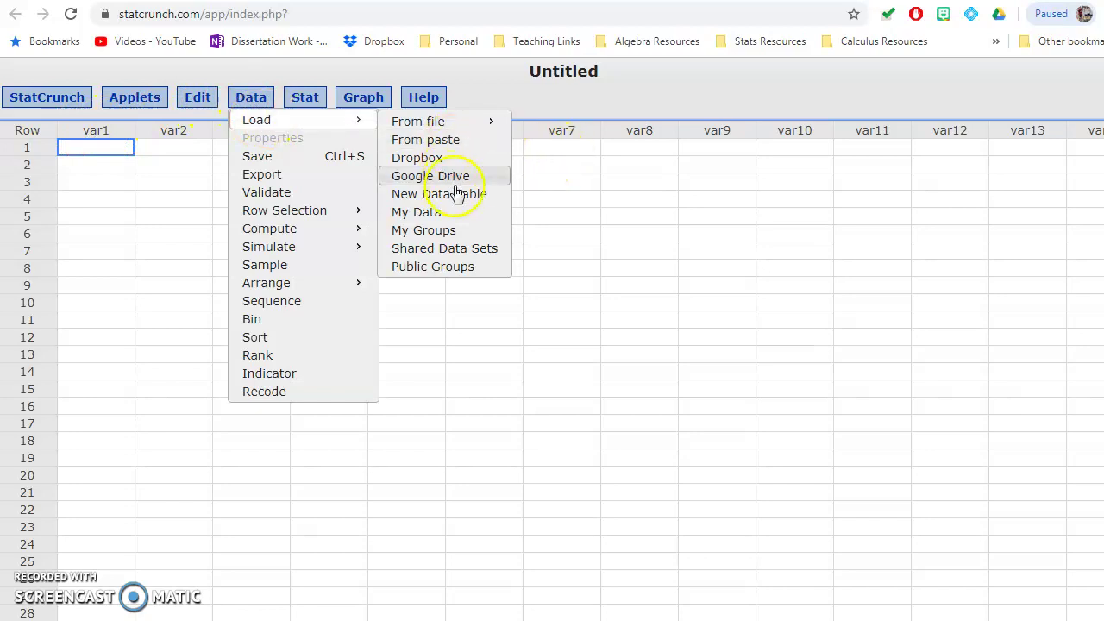
{"action": "mouse_move", "coordinate": [460, 136]}
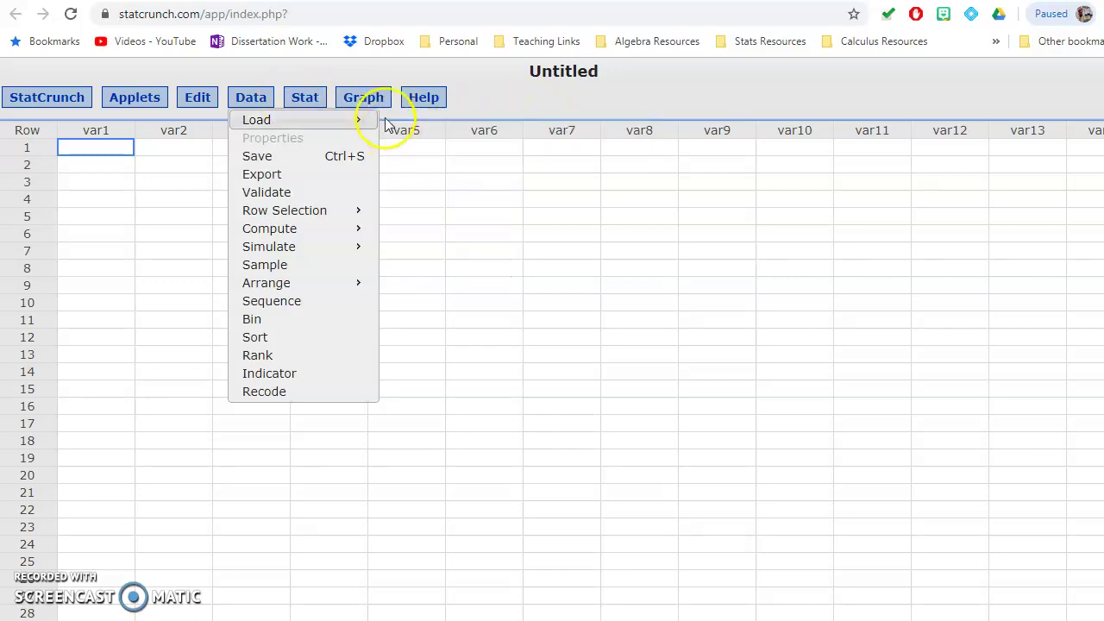
{"action": "left_click", "coordinate": [600, 93]}
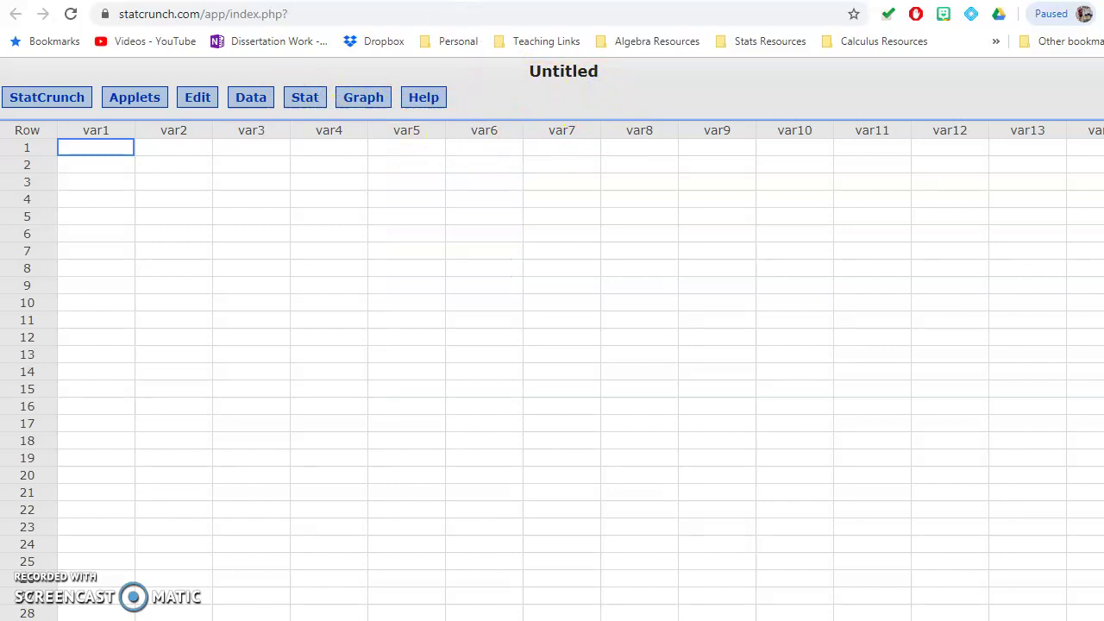
Copy RMPtally cells A1:E62, Name through Take Again, and return to StatCrunch.
{"action": "left_click", "coordinate": [828, 0]}
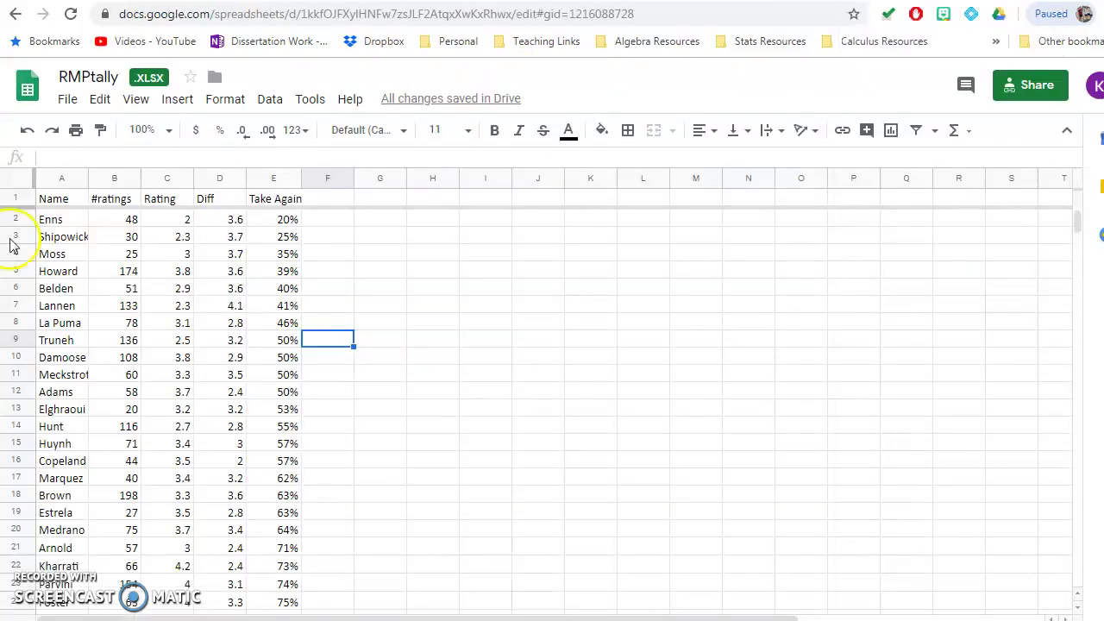
{"action": "left_click", "coordinate": [53, 204]}
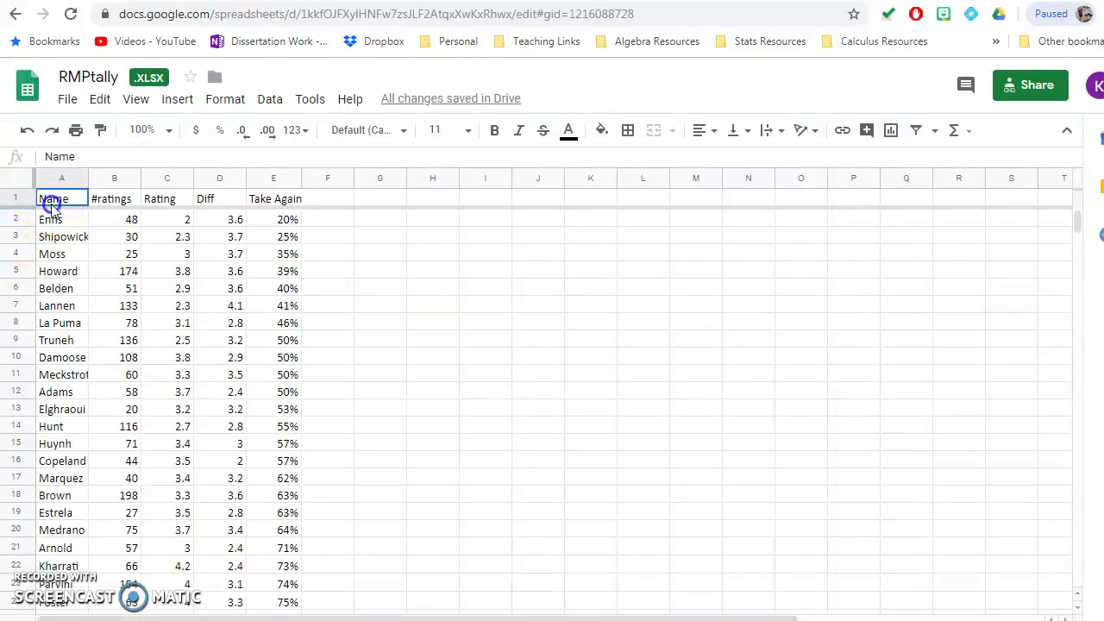
{"action": "left_click_drag", "start_coordinate": [53, 203], "coordinate": [289, 302]}
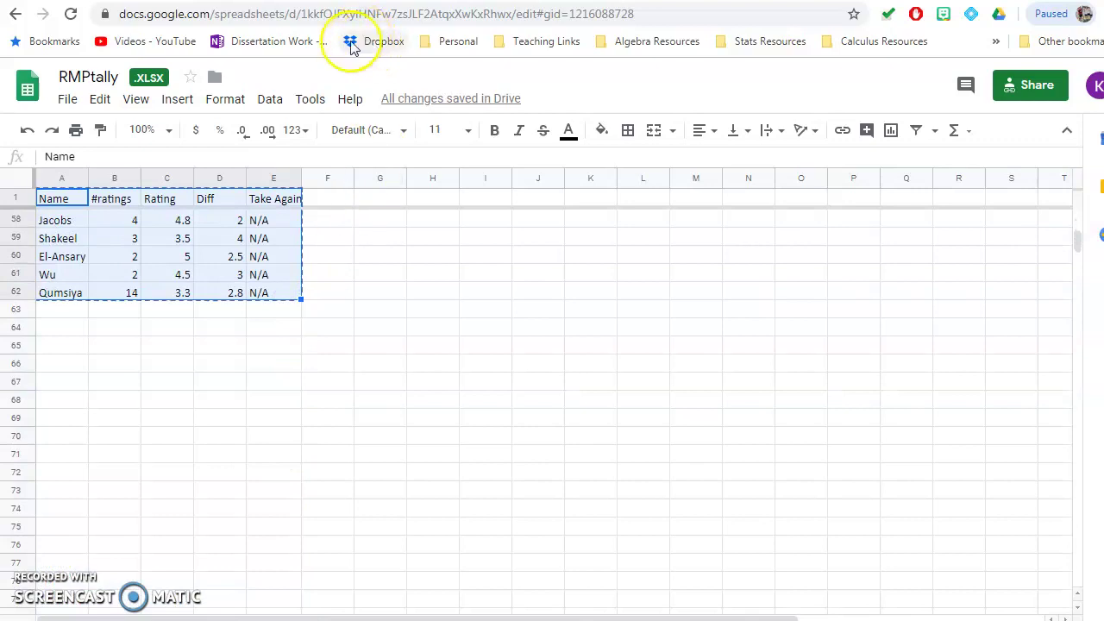
{"action": "key", "text": "ctrl+c"}
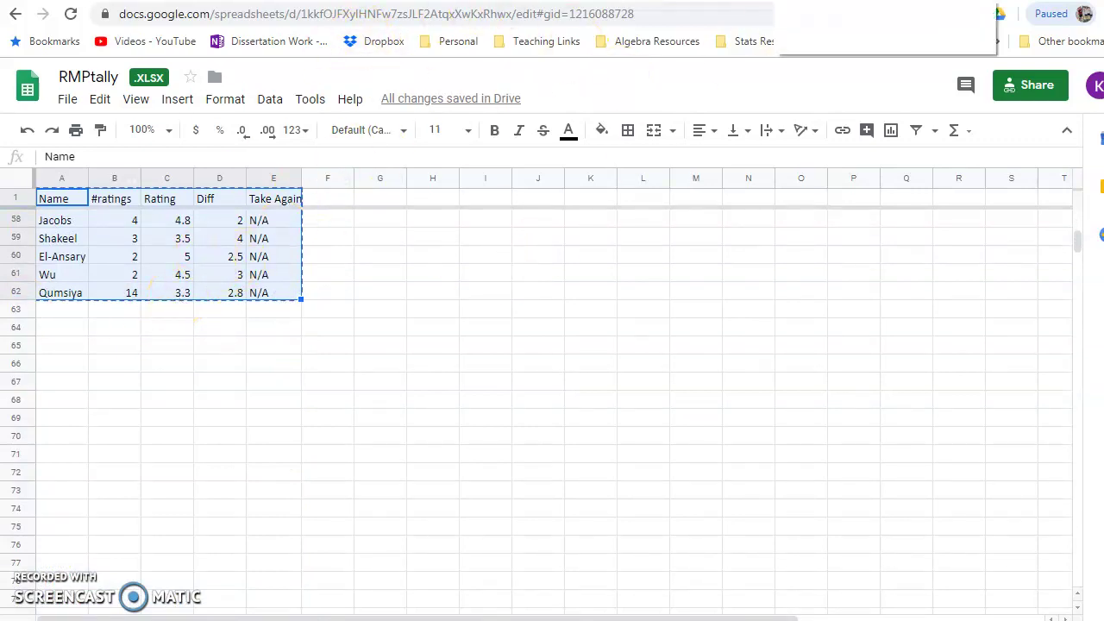
{"action": "key", "text": "ctrl+Tab"}
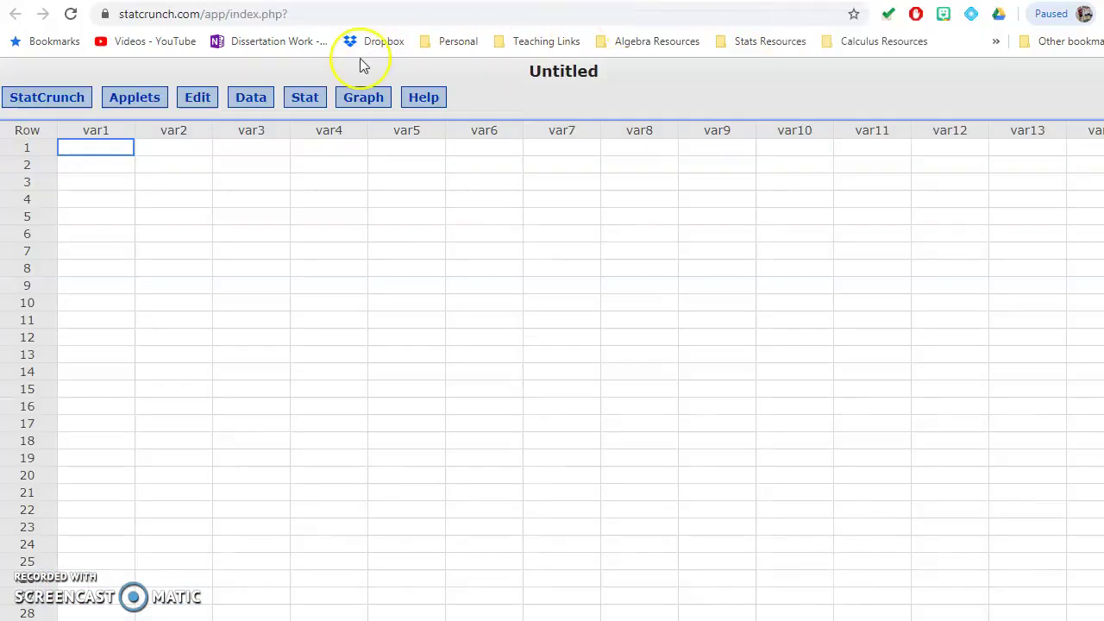
Paste the professor ratings into the StatCrunch table from var1, then choose Data > Save.
{"action": "left_click", "coordinate": [100, 129]}
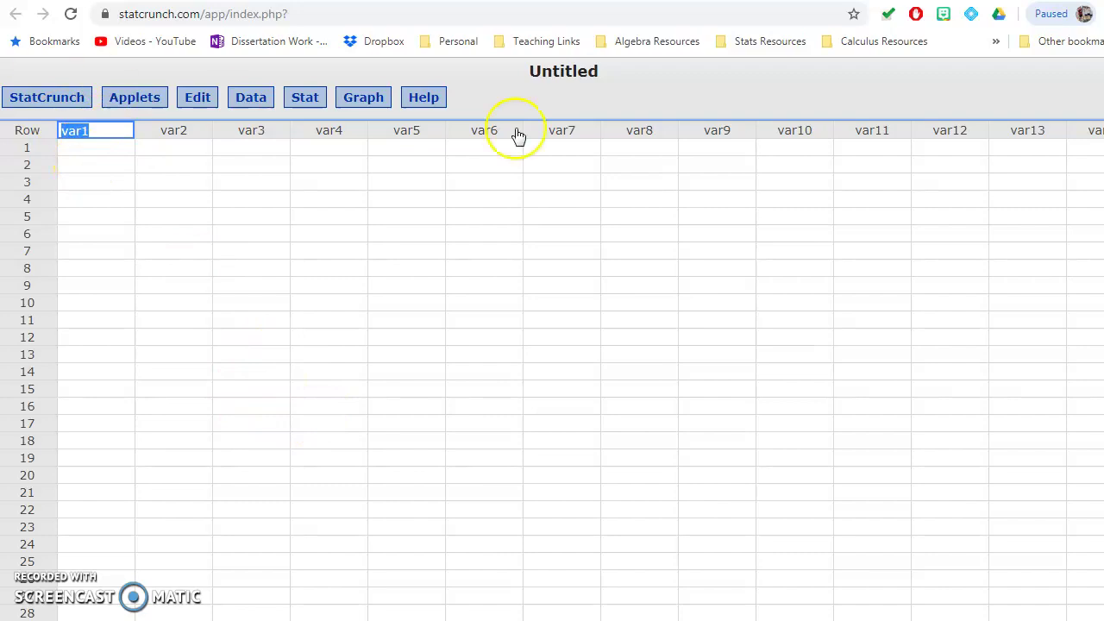
{"action": "key", "text": "ctrl+v"}
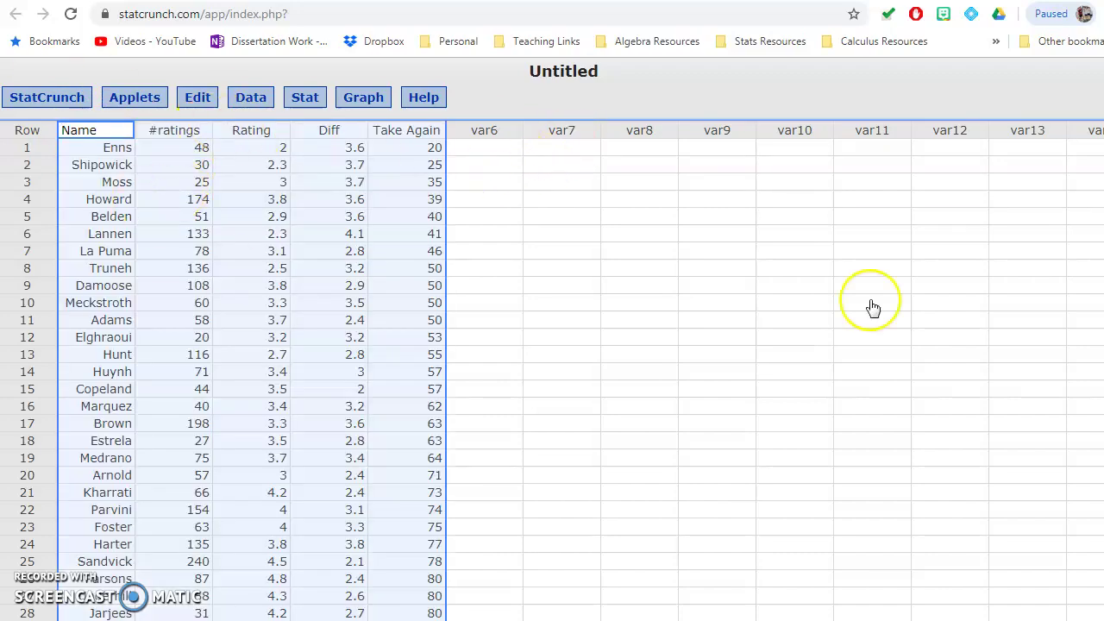
{"action": "left_click", "coordinate": [870, 303]}
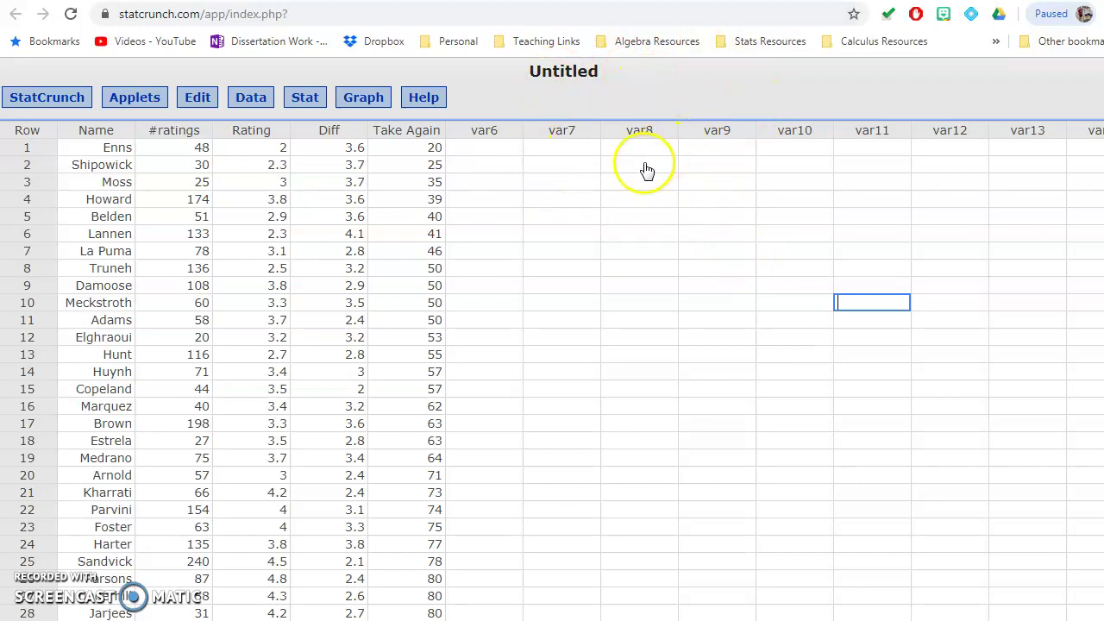
{"action": "left_click", "coordinate": [258, 100]}
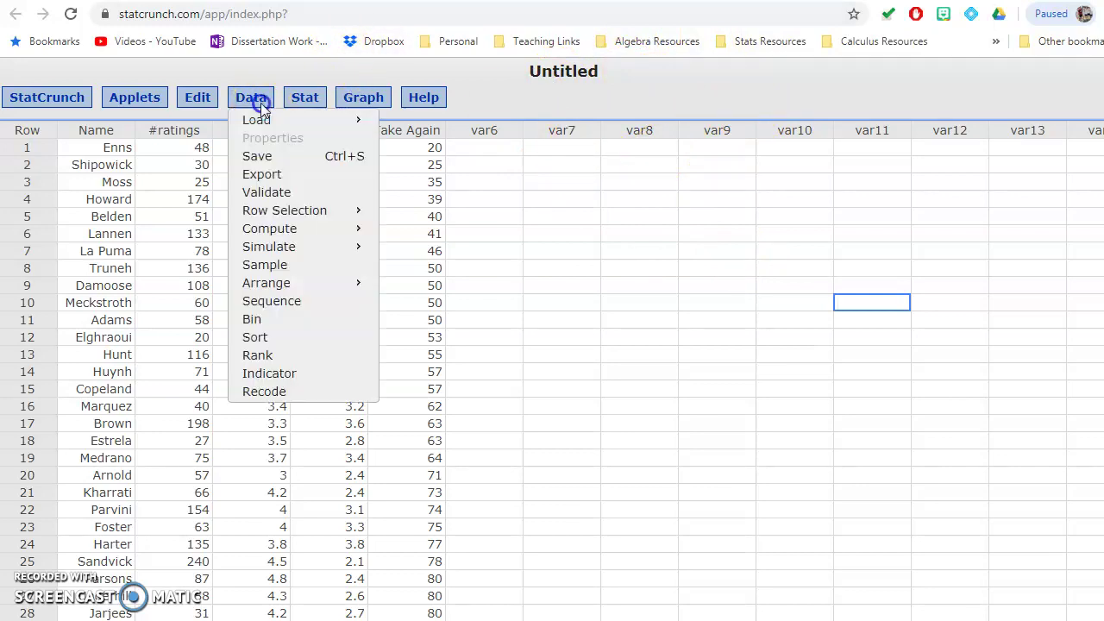
{"action": "left_click", "coordinate": [269, 153]}
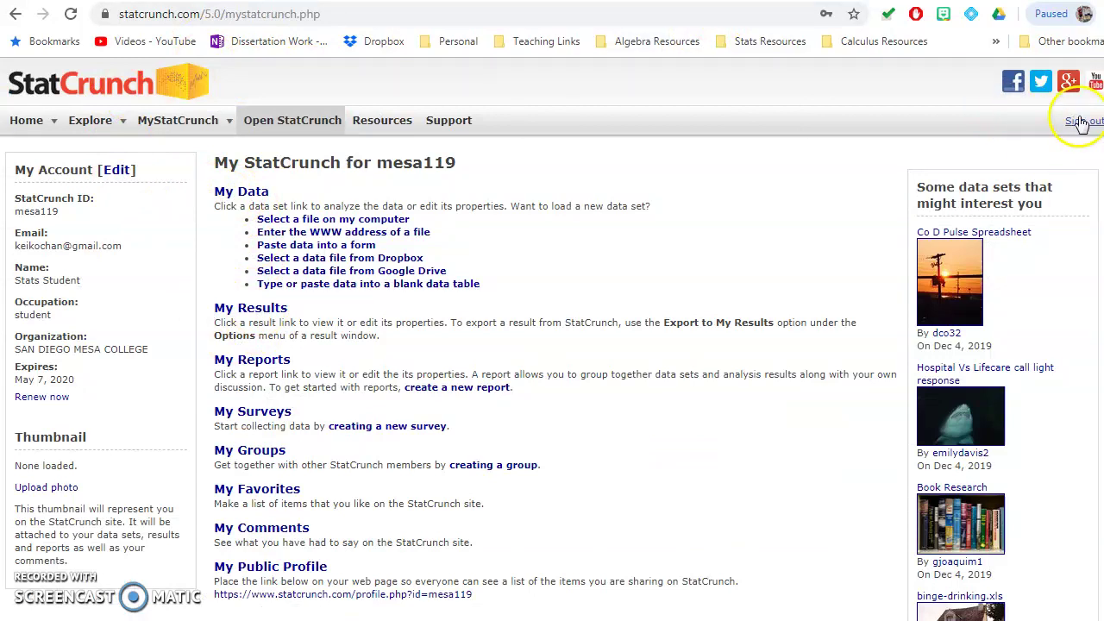
Load the Age Vs Eating Habits data set from My Data and jump to its top.
{"action": "left_click", "coordinate": [249, 194]}
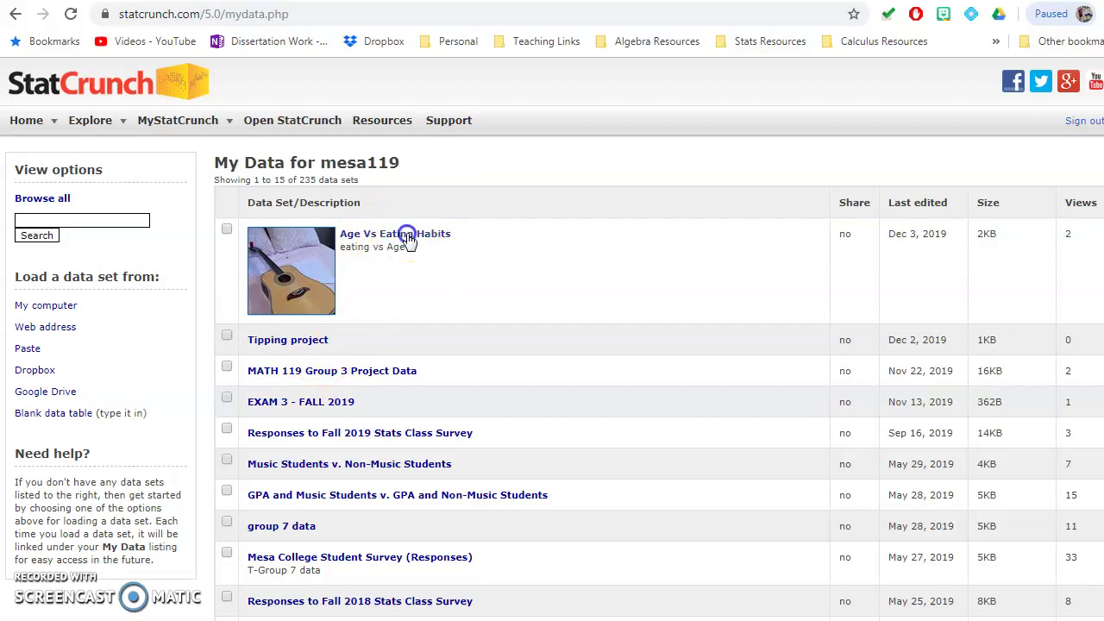
{"action": "left_click", "coordinate": [404, 234]}
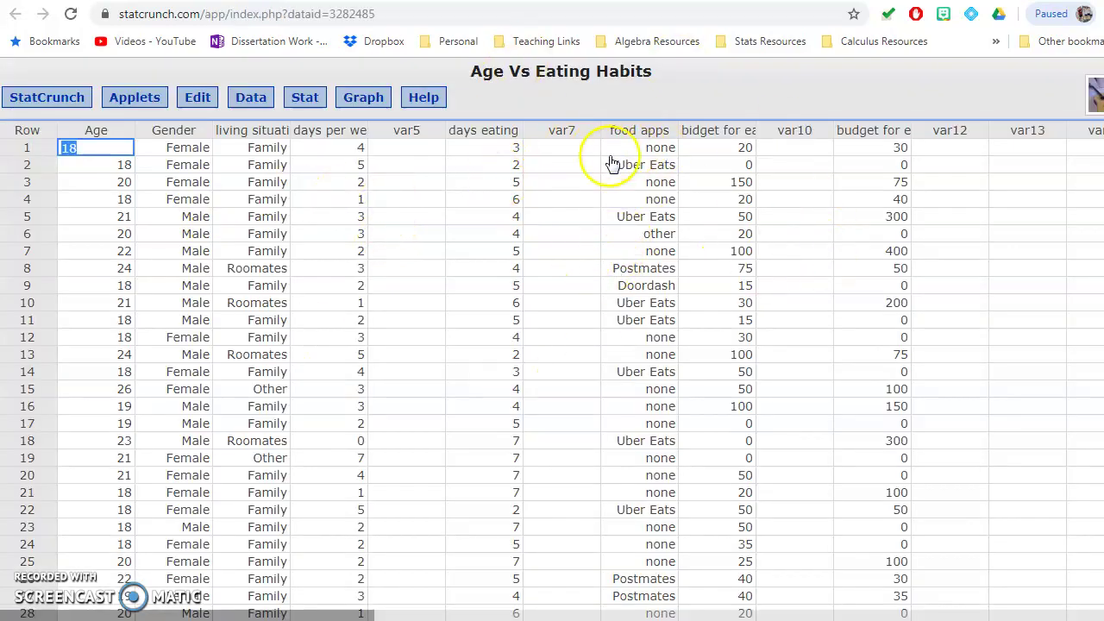
{"action": "key", "text": "ctrl+Home"}
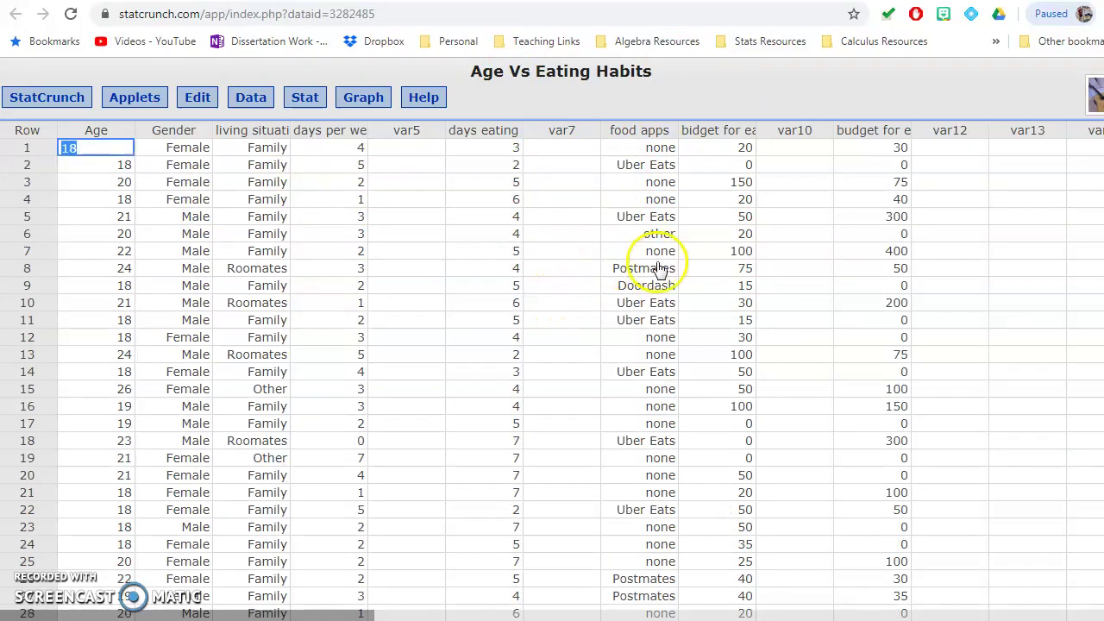